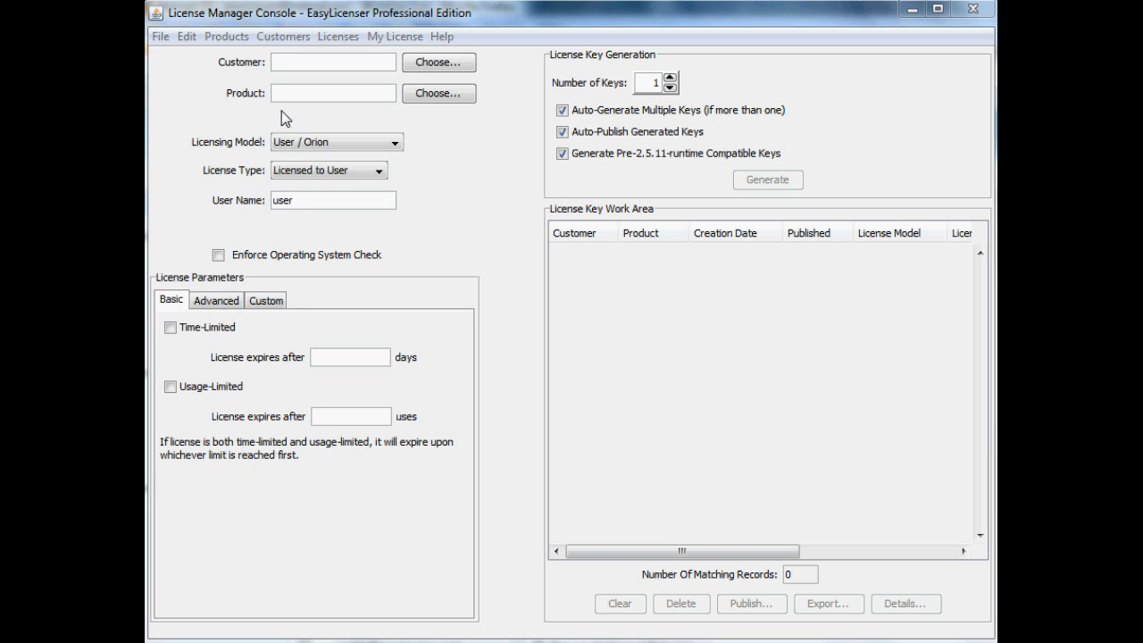
# Step: Start a new product record named Screenflow and enter the product password
pyautogui.click(225, 40)
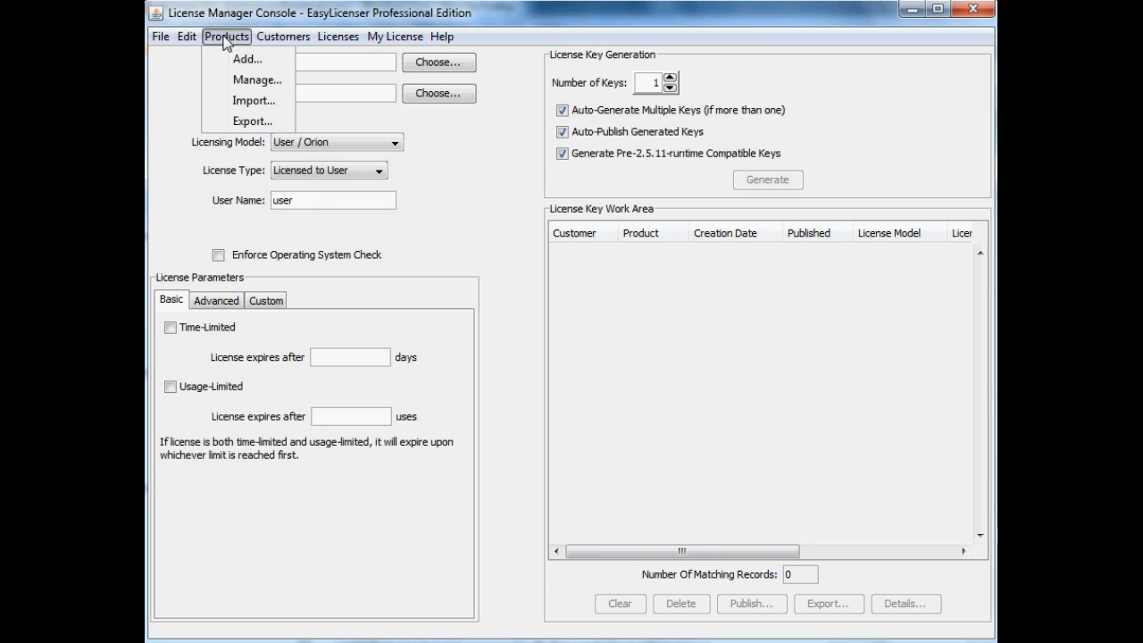
pyautogui.click(244, 59)
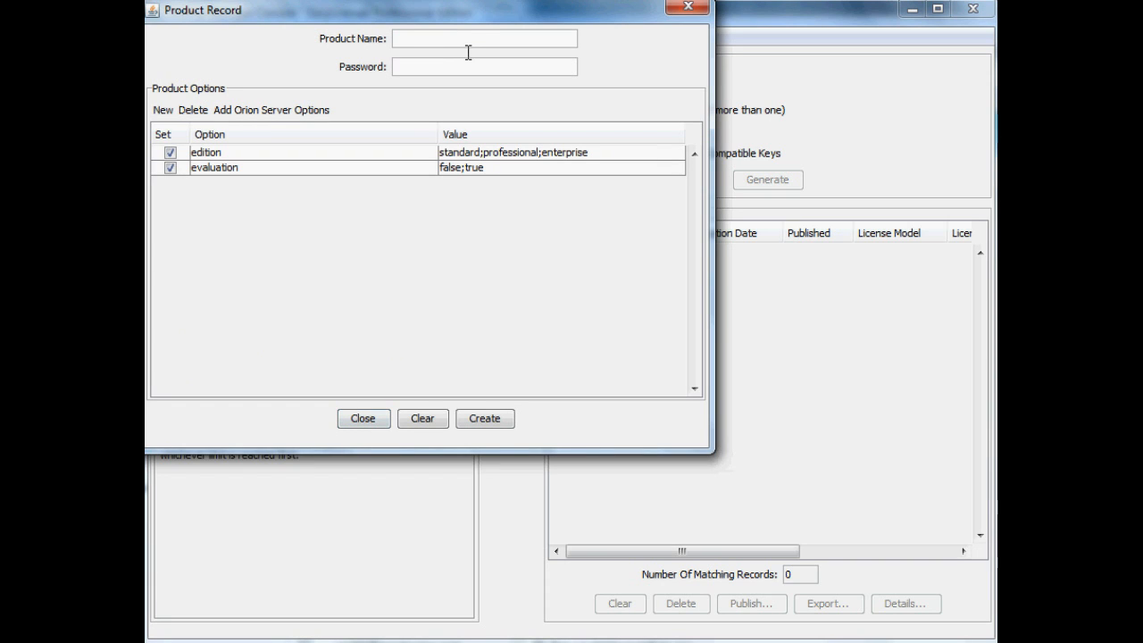
pyautogui.write('Screenflow')
pyautogui.click(562, 68)
# Step: Add an enabled product option named Capacity with the values 0;1;2;3;4
pyautogui.click(164, 110)
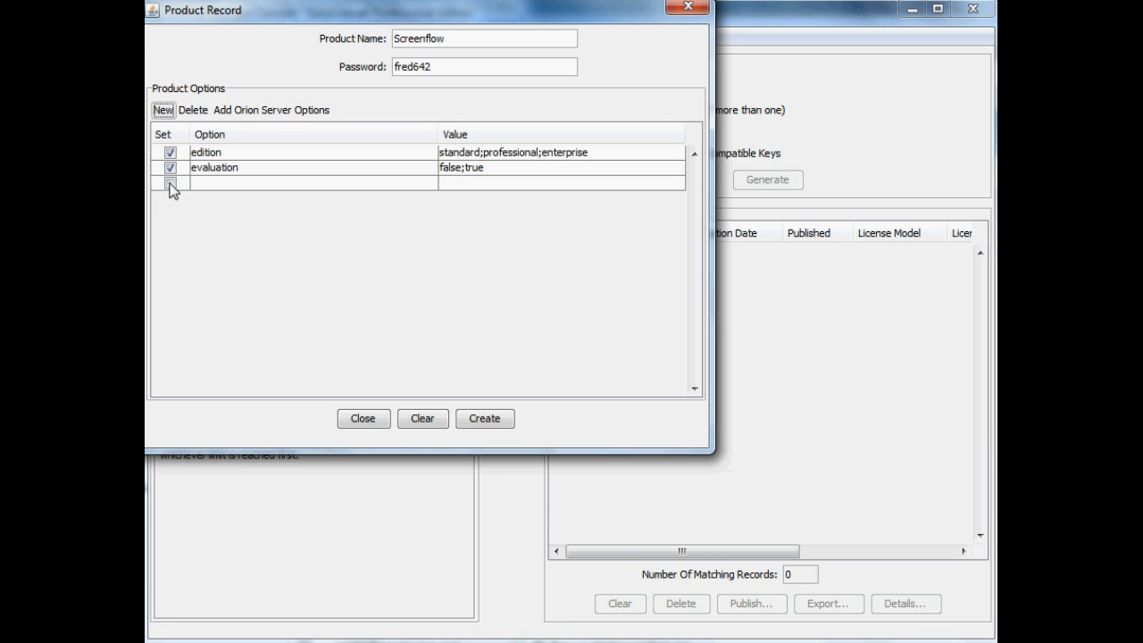
pyautogui.click(170, 183)
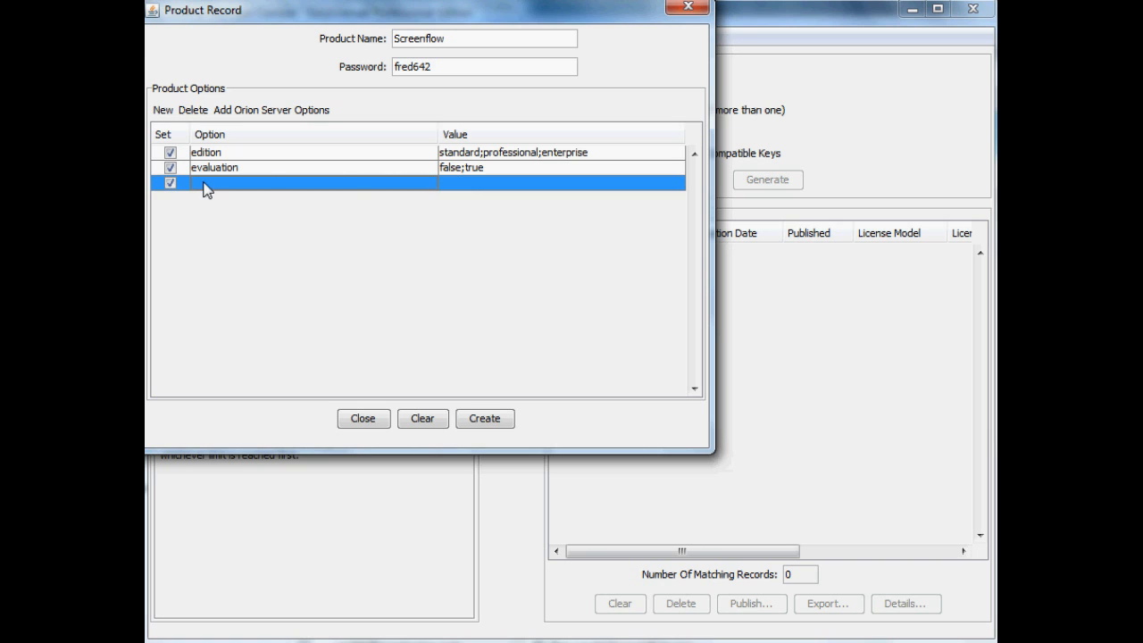
pyautogui.click(212, 193)
pyautogui.write('Capacity')
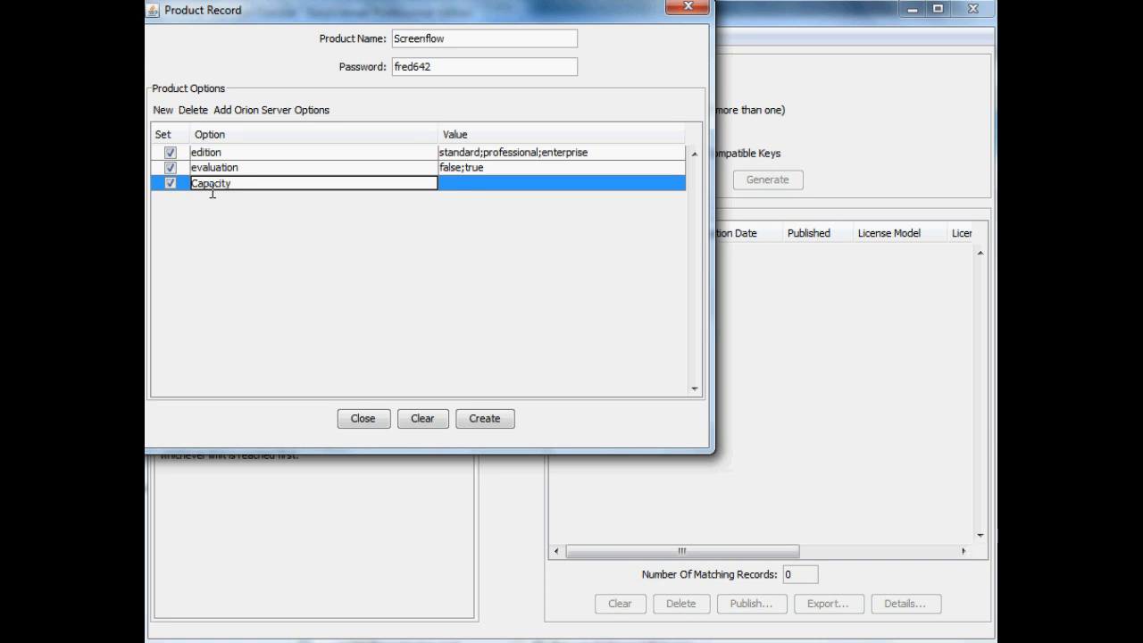
pyautogui.click(451, 185)
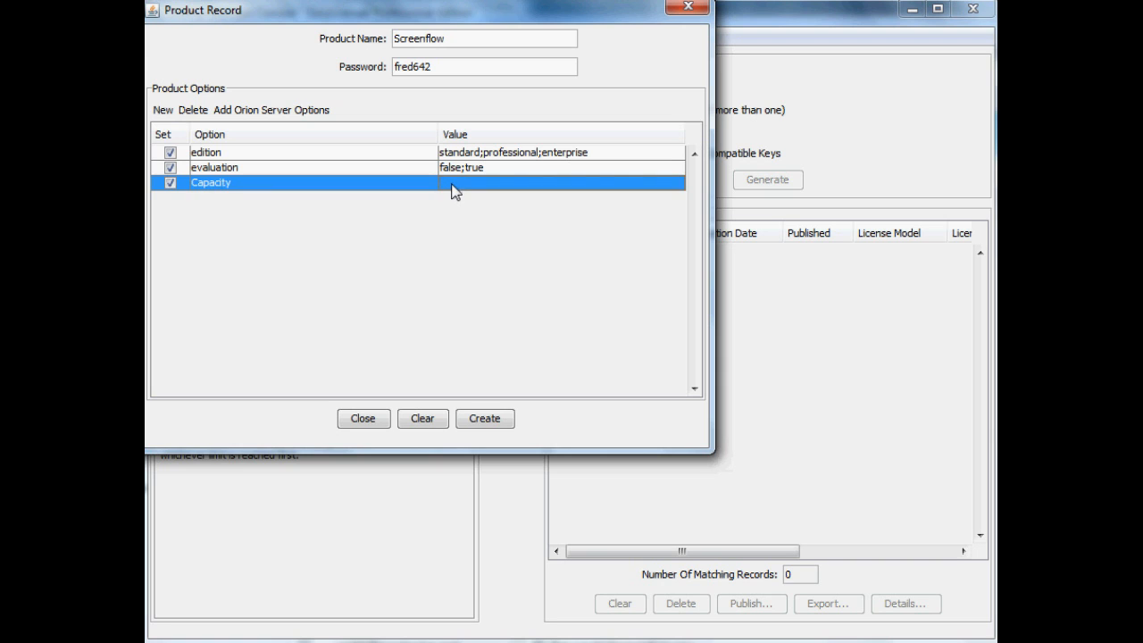
pyautogui.write('0;1;2;3;4')
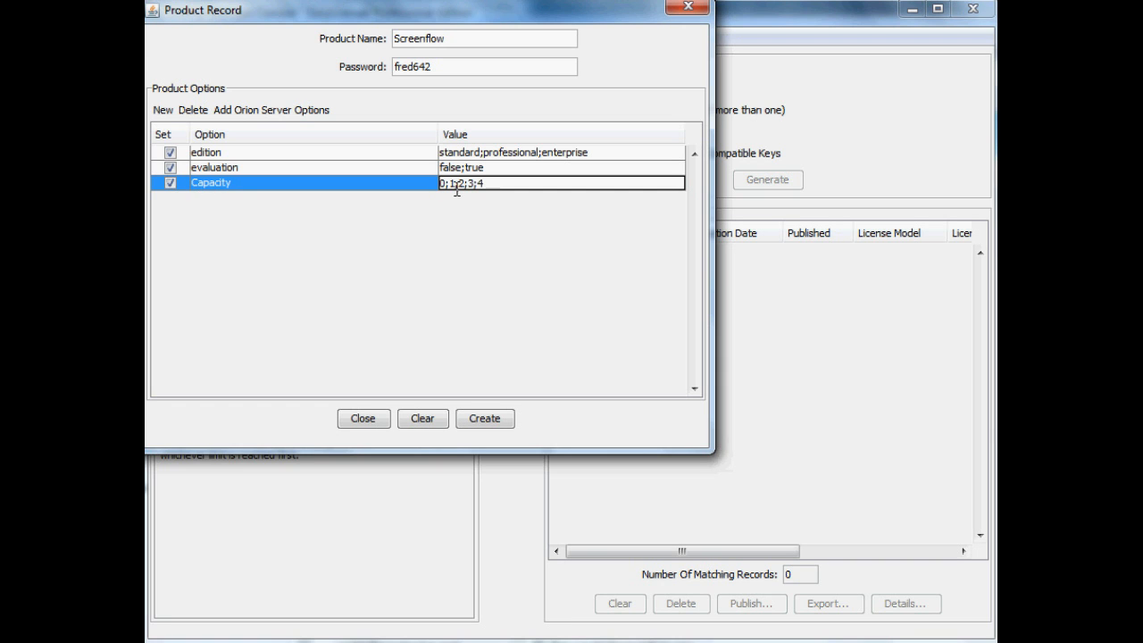
# Step: Add an enabled product option named Printing with the values Low-res;Hi-res
pyautogui.click(162, 110)
pyautogui.click(173, 199)
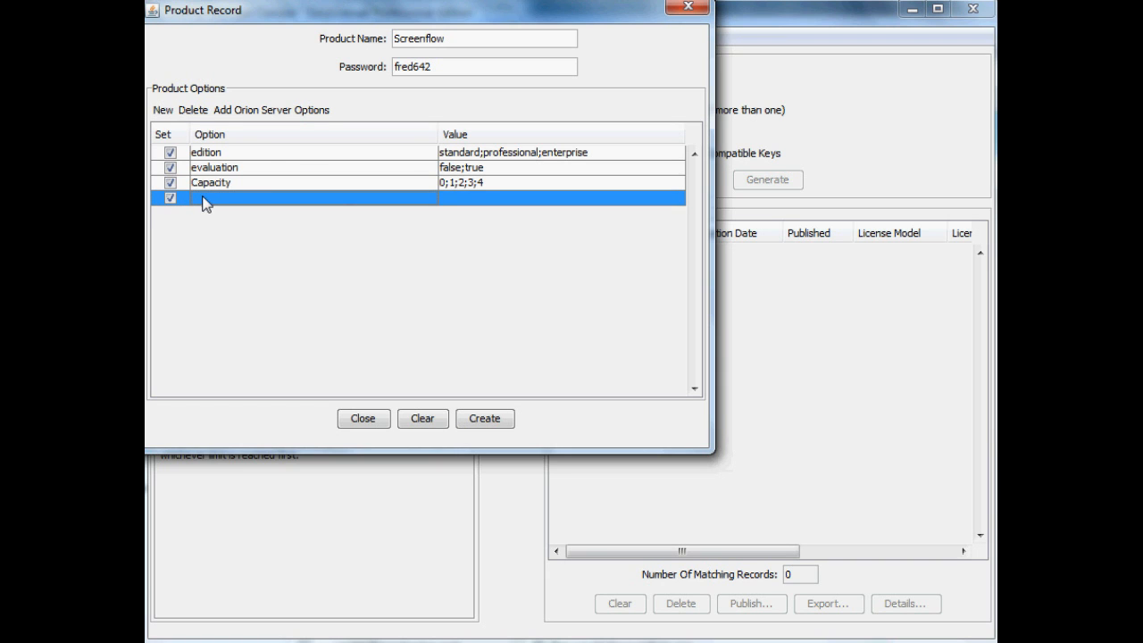
pyautogui.write('Printing')
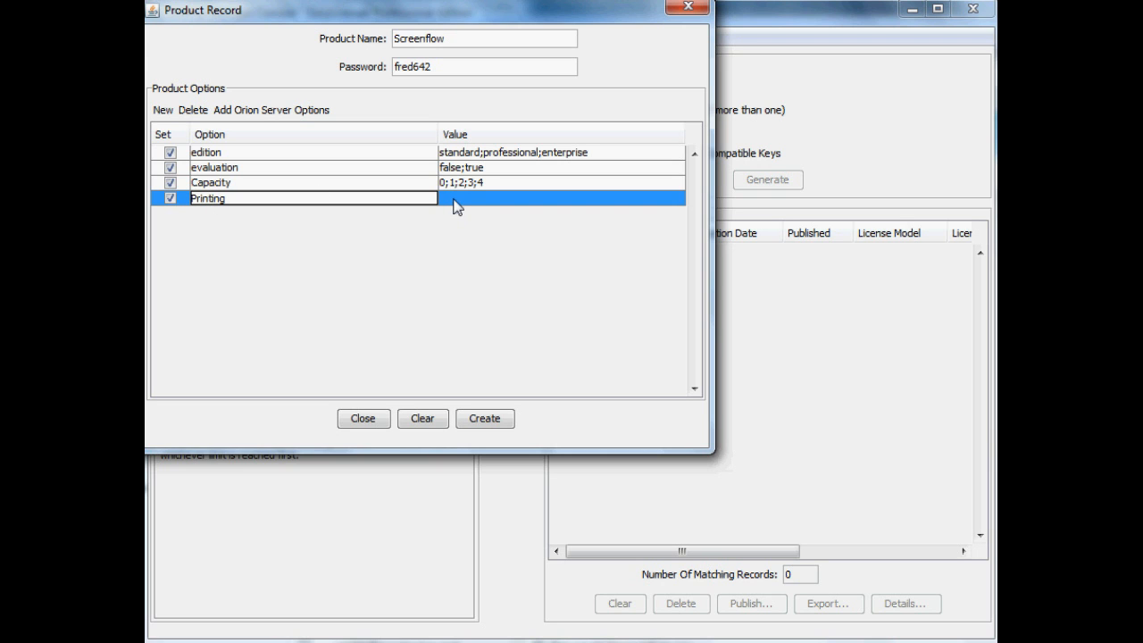
pyautogui.click(453, 198)
pyautogui.write('Low-res;Hi-res')
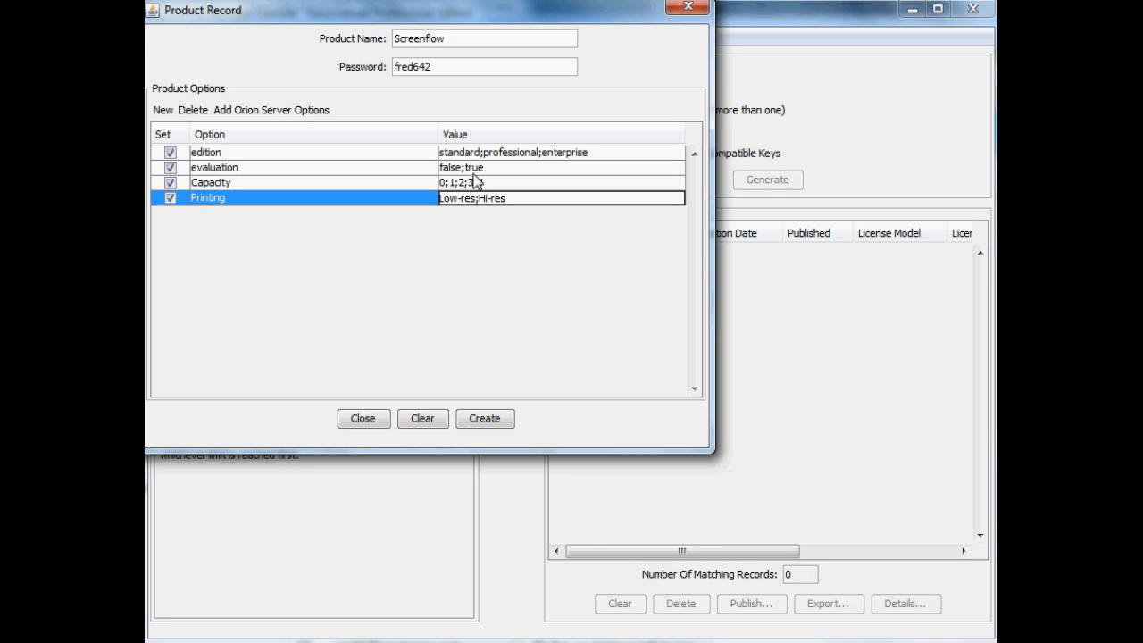
pyautogui.click(473, 171)
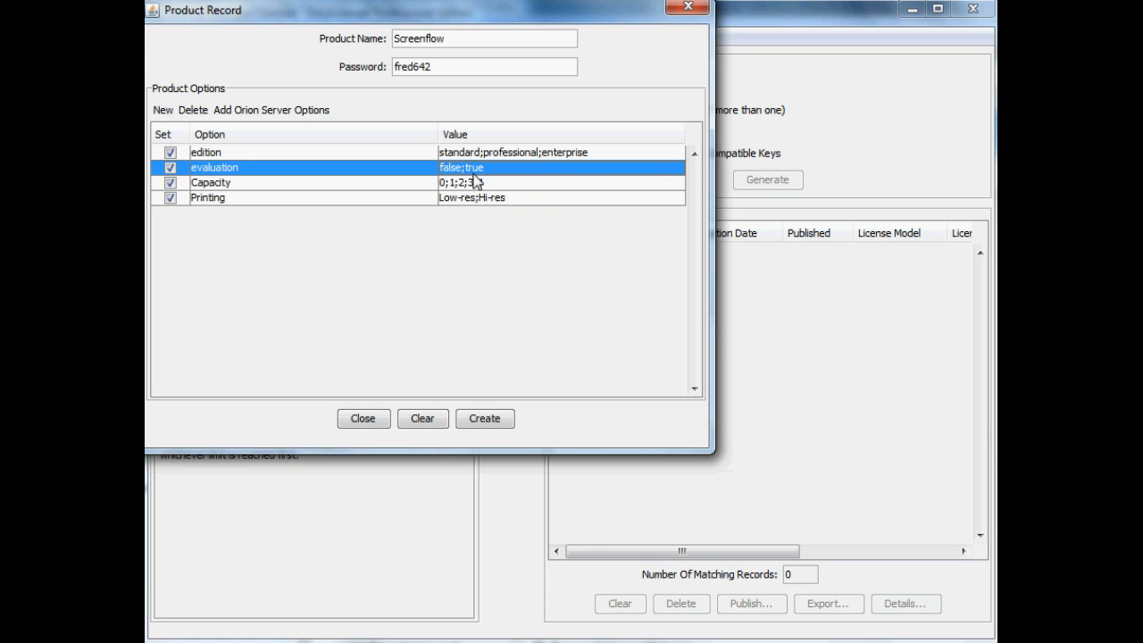
# Step: Add the Orion server options to the Screenflow record and create the product, declining to create another one
pyautogui.click(301, 112)
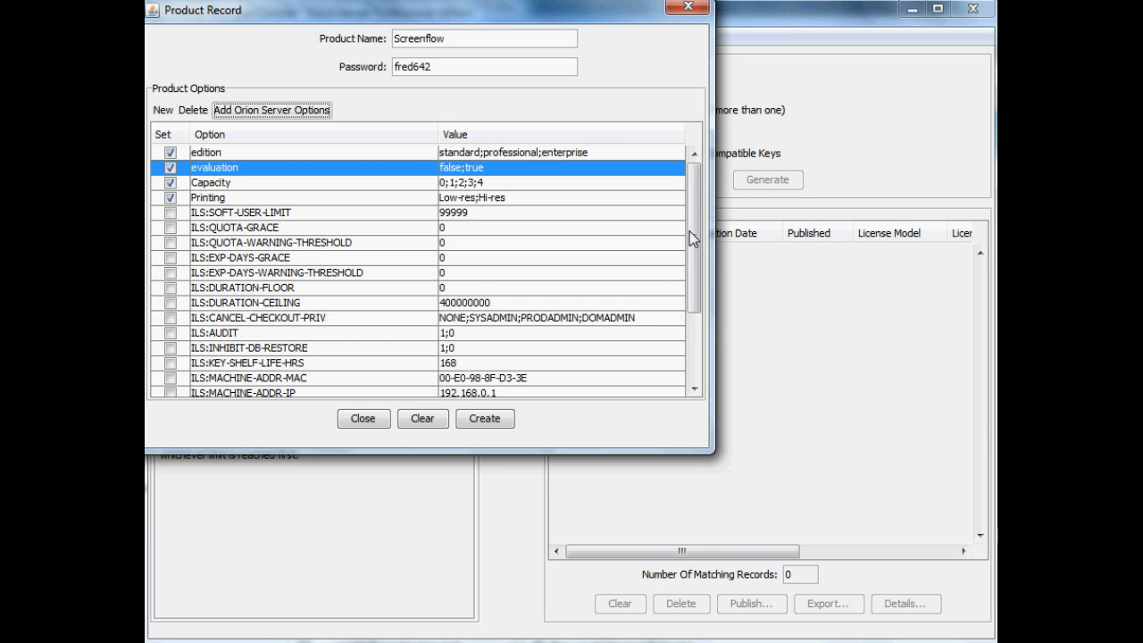
pyautogui.moveTo(695, 219); pyautogui.dragTo(695, 312)
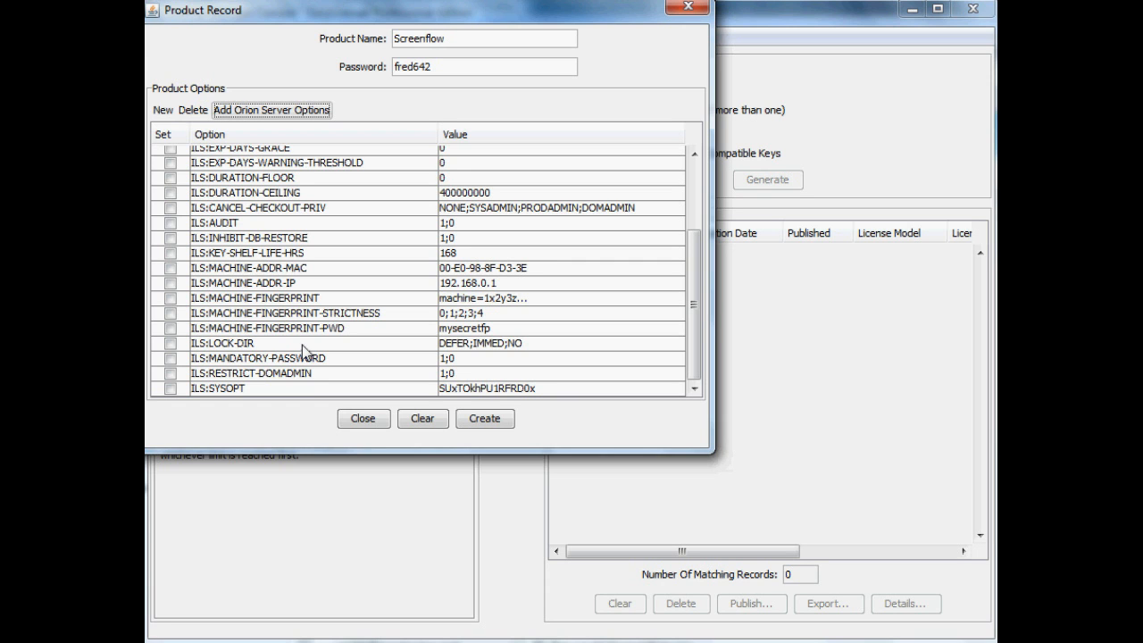
pyautogui.scroll(2, 547, 269)
pyautogui.scroll(1, 547, 270)
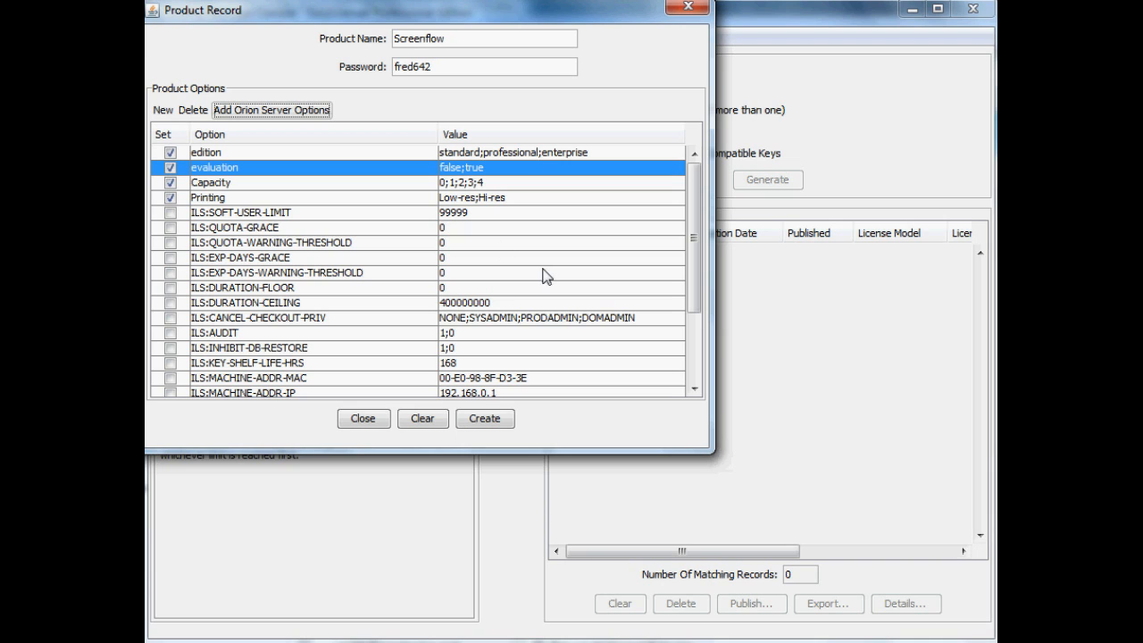
pyautogui.click(505, 422)
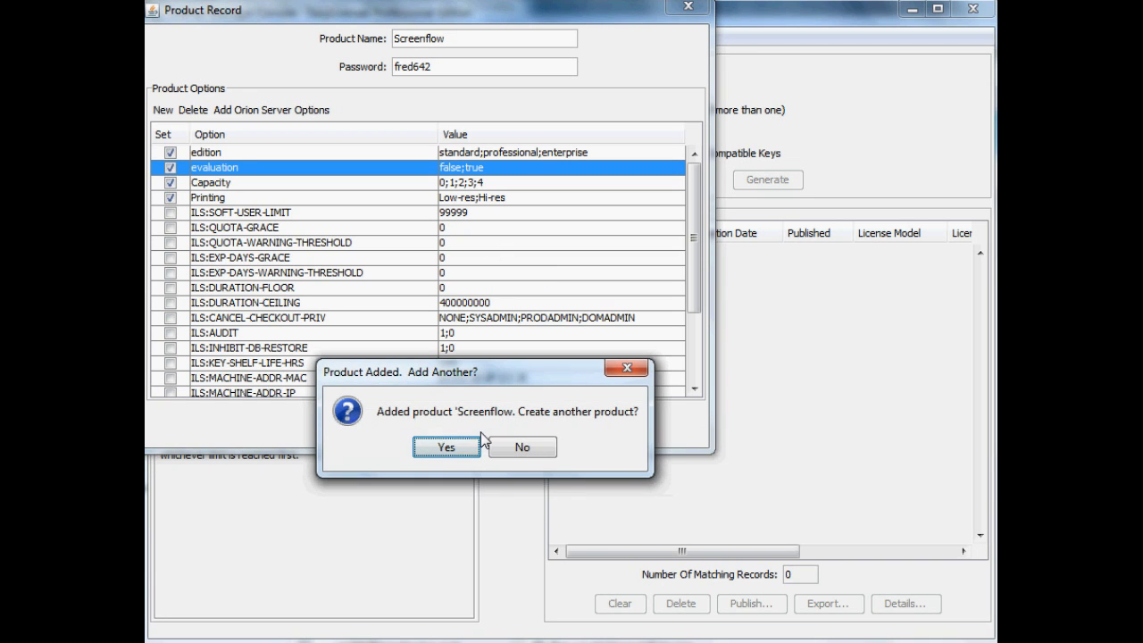
pyautogui.click(518, 442)
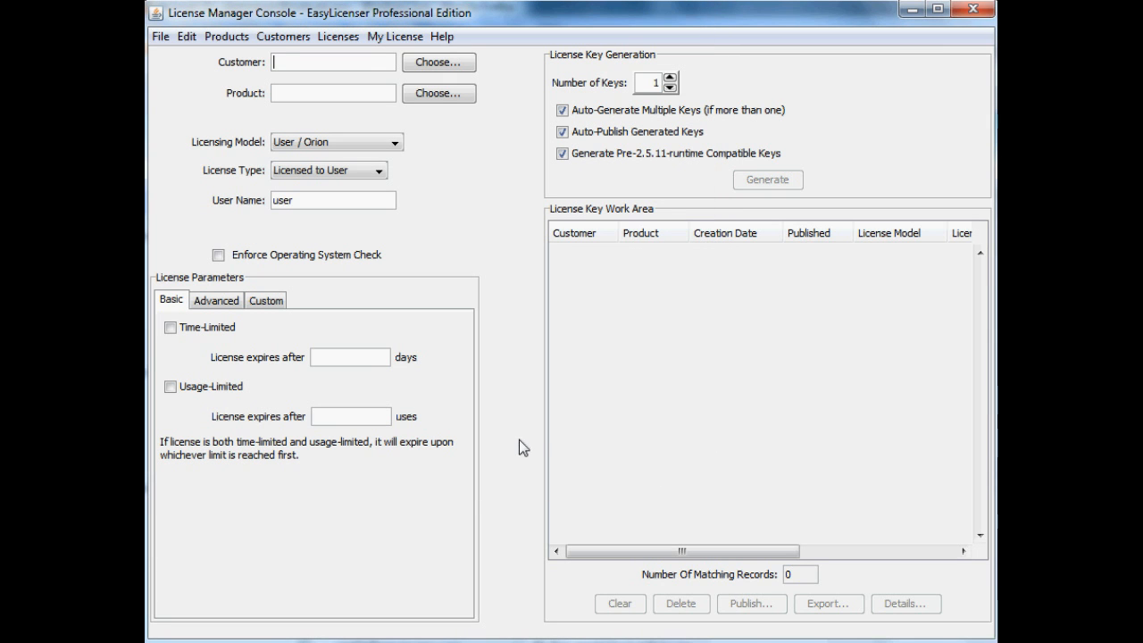
# Step: Check the list of selectable products for the license, leaving it without choosing one
pyautogui.click(436, 99)
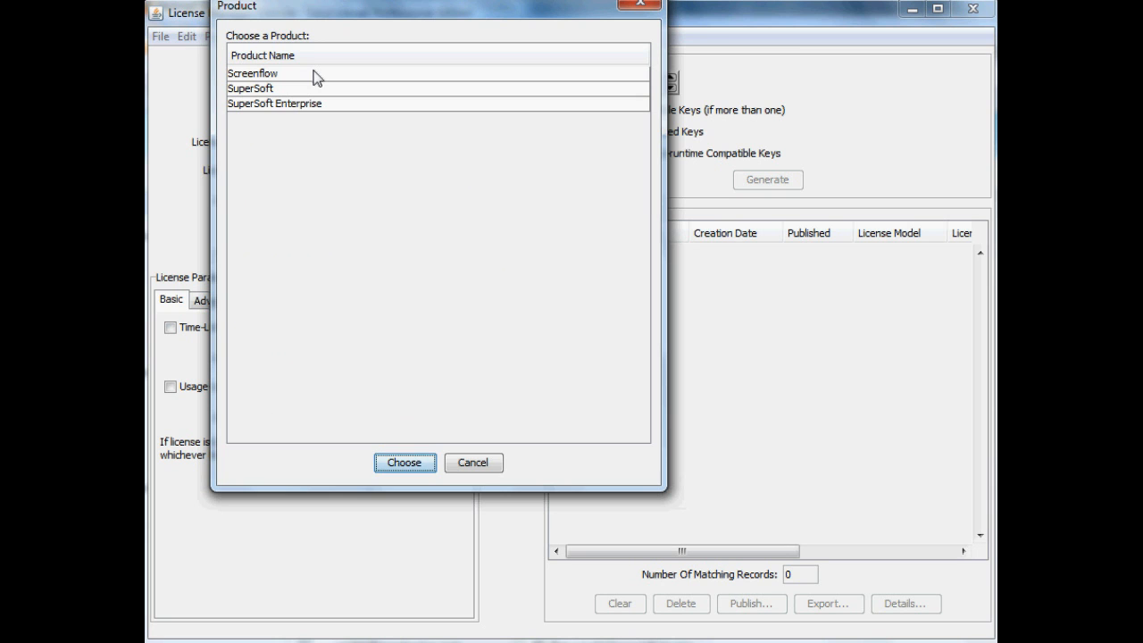
pyautogui.click(473, 463)
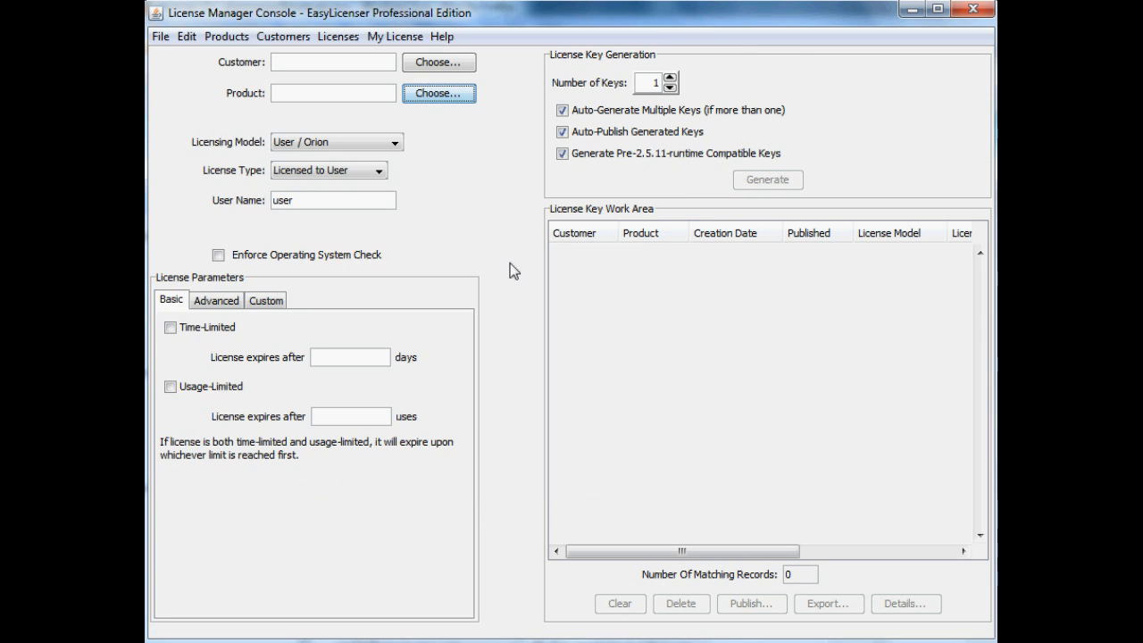
# Step: Find products beginning with "scre" in product management, review the Screenflow record's details, and return to the main console
pyautogui.click(225, 36)
pyautogui.click(244, 79)
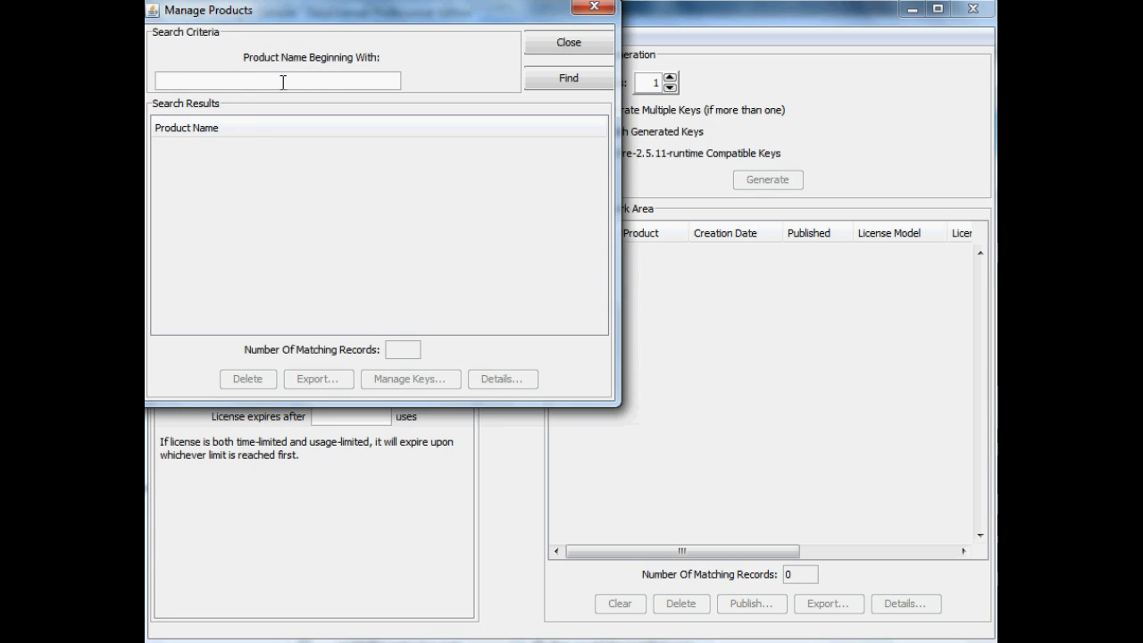
pyautogui.write('scre')
pyautogui.click(537, 75)
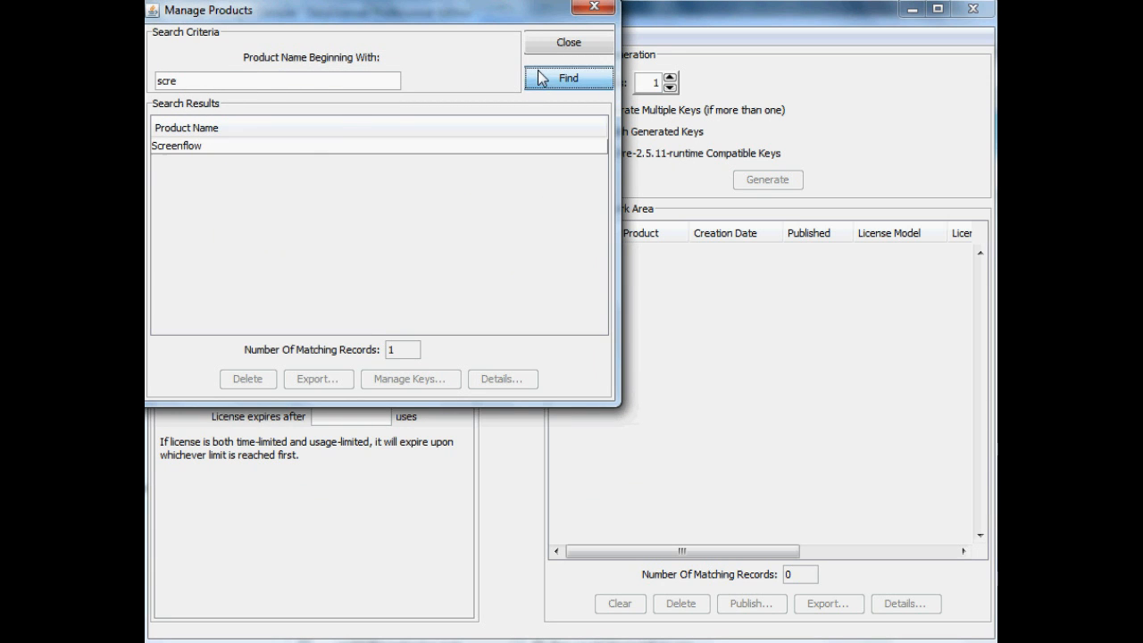
pyautogui.click(281, 145)
pyautogui.click(505, 382)
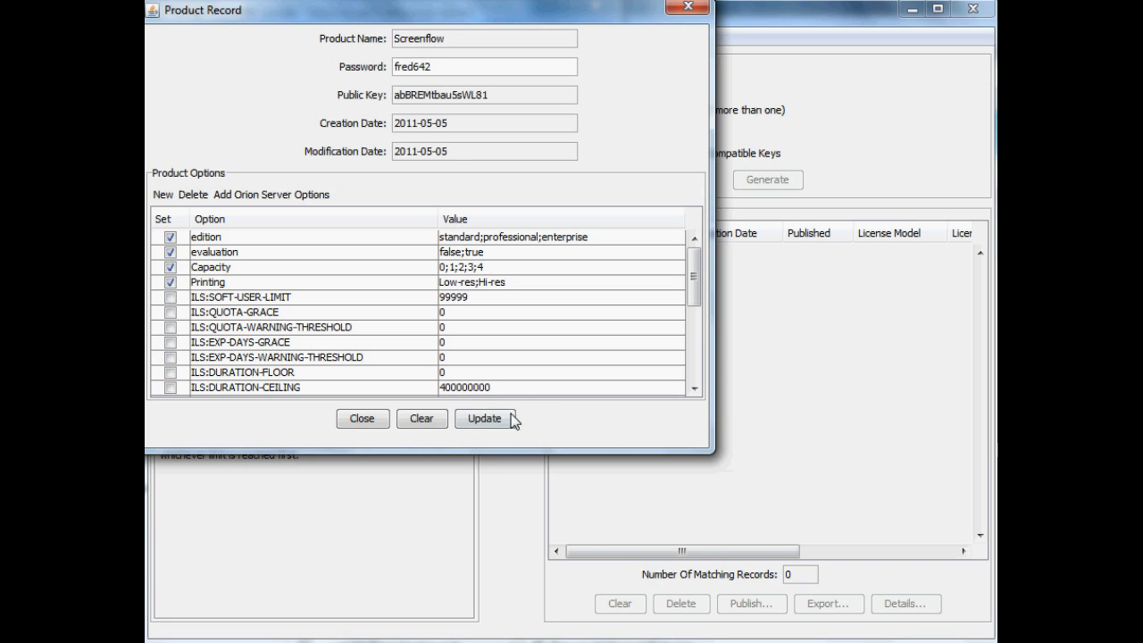
pyautogui.click(378, 421)
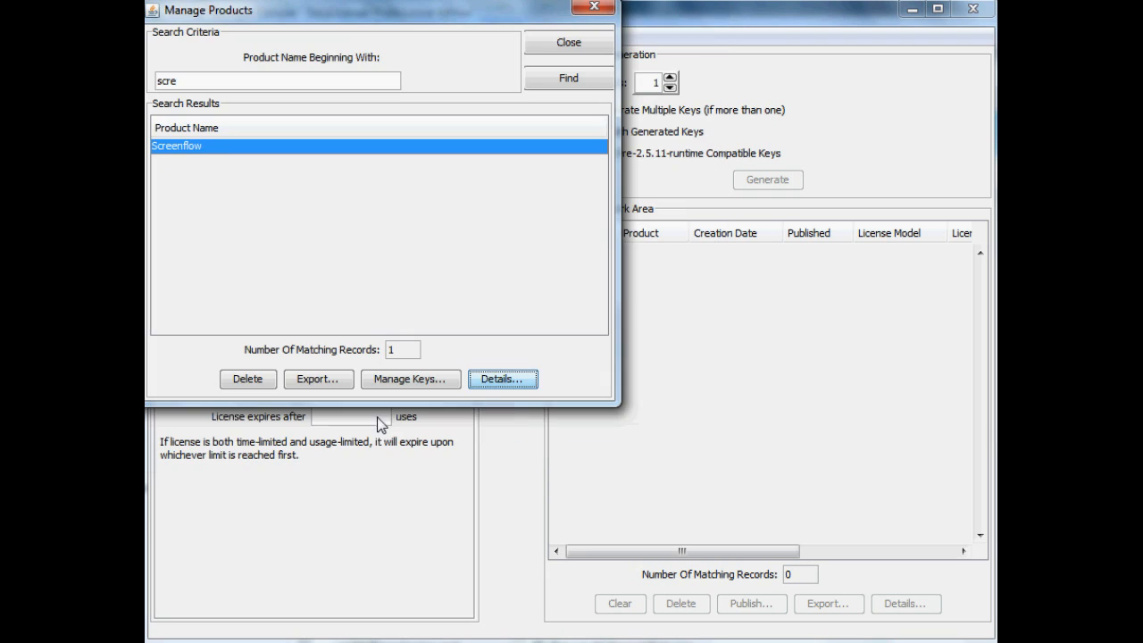
pyautogui.click(570, 45)
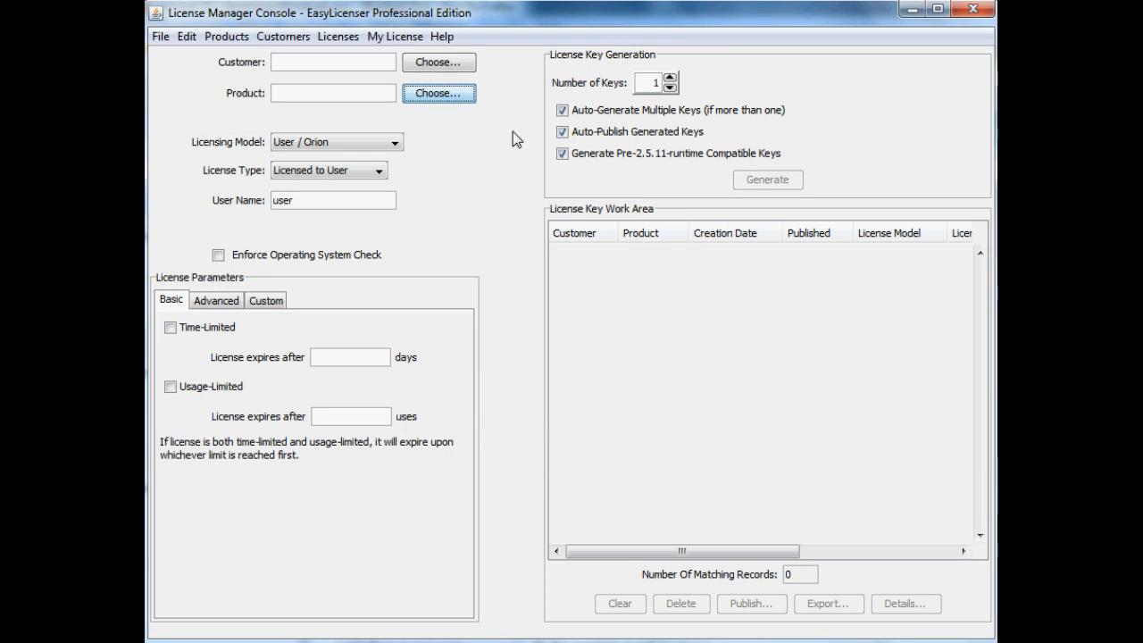